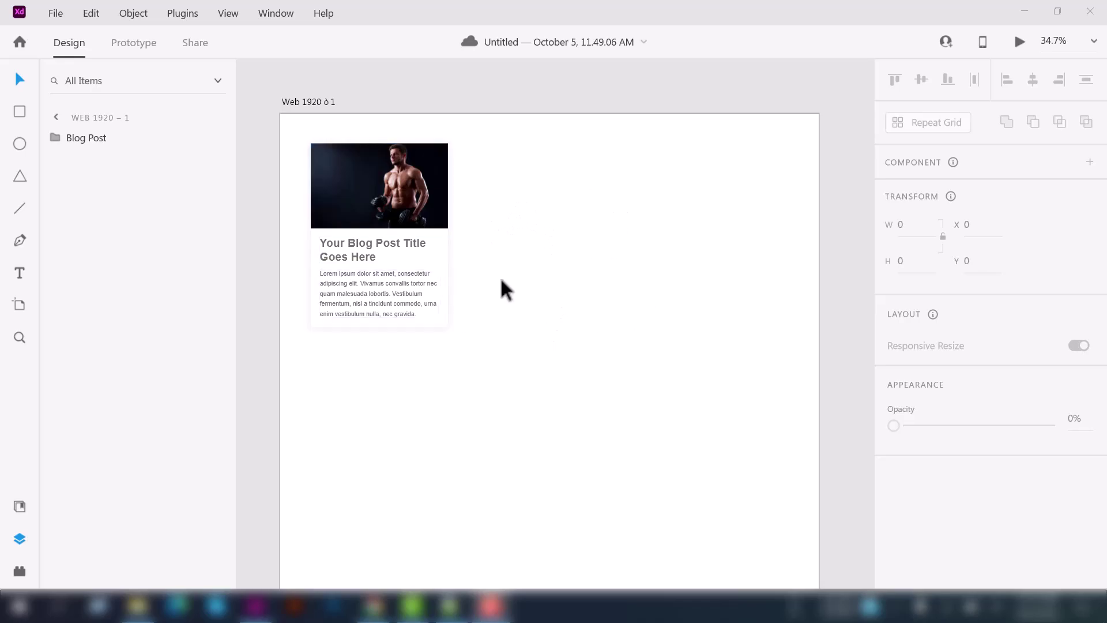
pyautogui.scroll(5, 288, 194)
pyautogui.scroll(2, 292, 205)
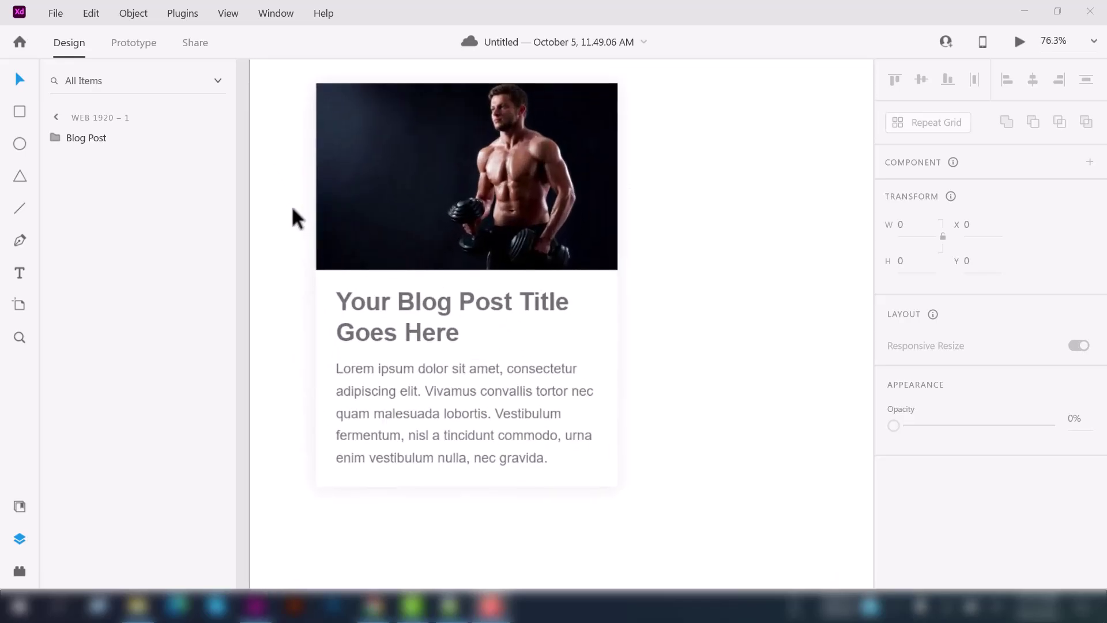
pyautogui.scroll(1, 546, 256)
pyautogui.scroll(-1, 542, 219)
pyautogui.scroll(-1, 542, 219)
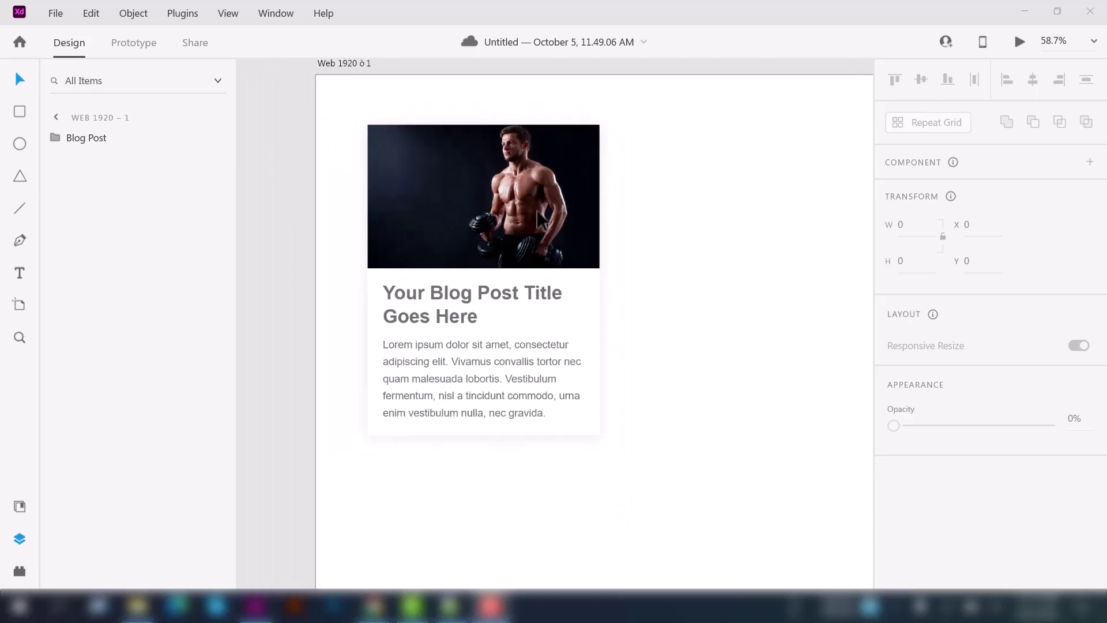
pyautogui.scroll(1, 505, 242)
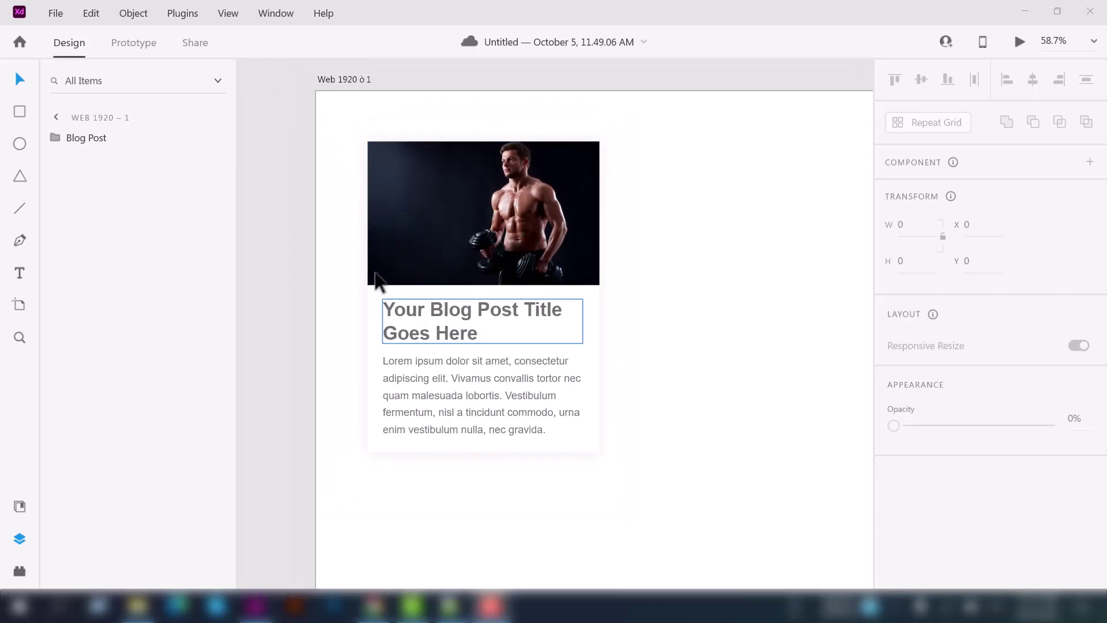
pyautogui.scroll(-1, 378, 285)
pyautogui.scroll(-1, 288, 275)
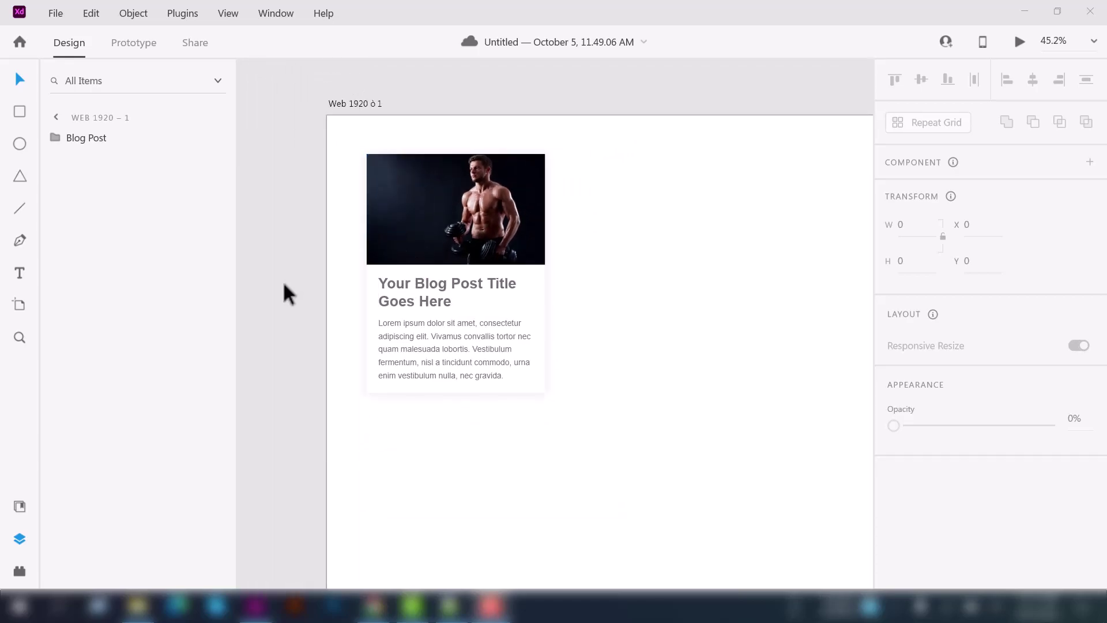
pyautogui.hscroll(1, 282, 286)
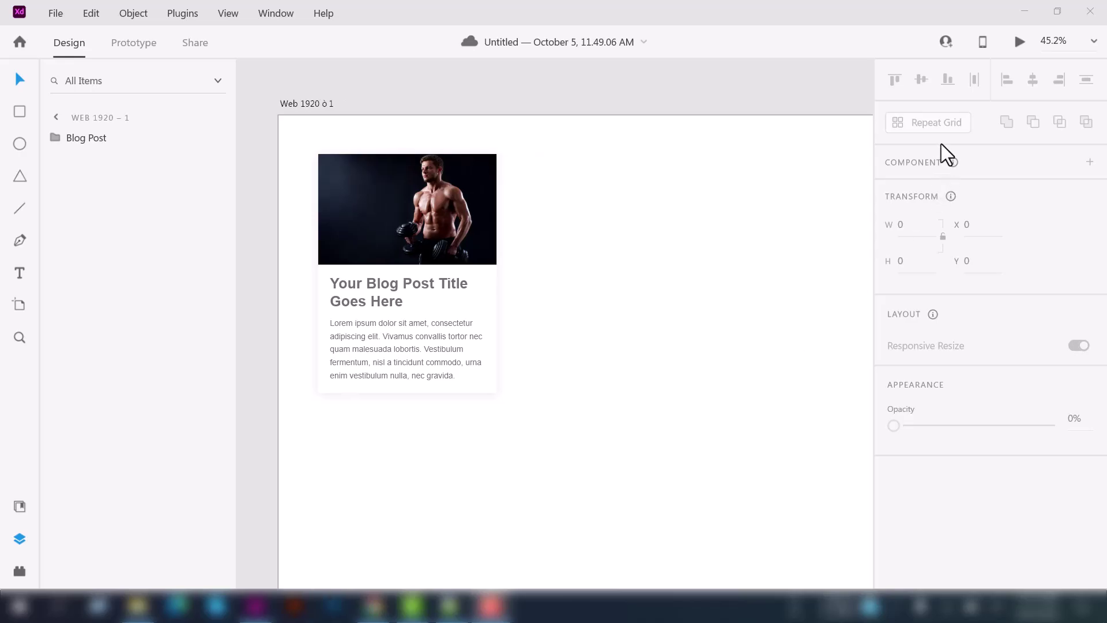
pyautogui.scroll(-2, 633, 357)
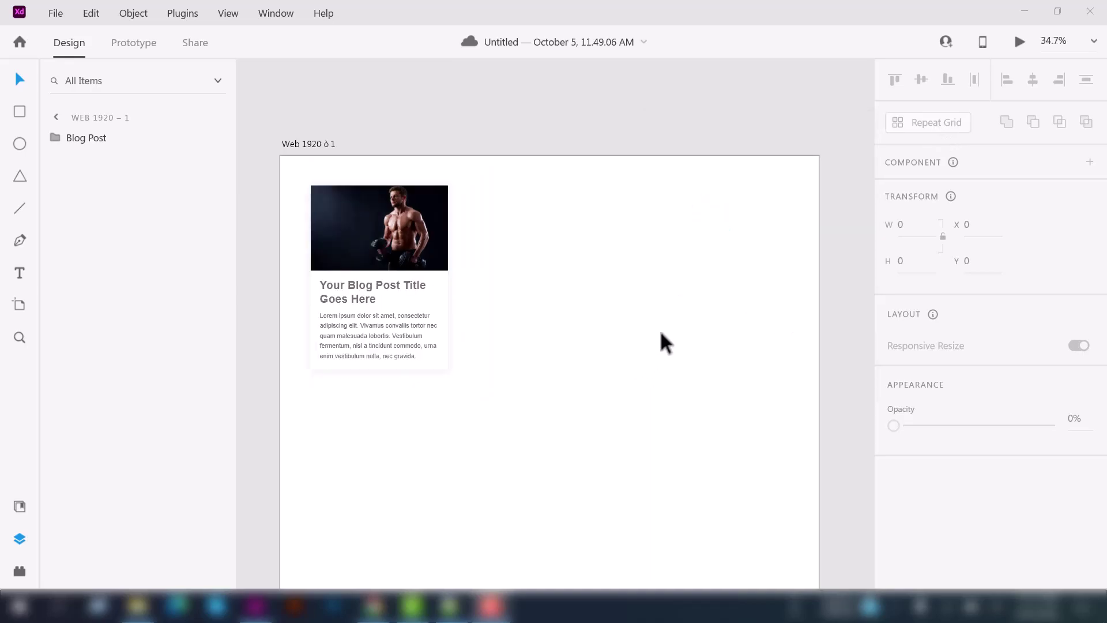
pyautogui.scroll(-1, 660, 334)
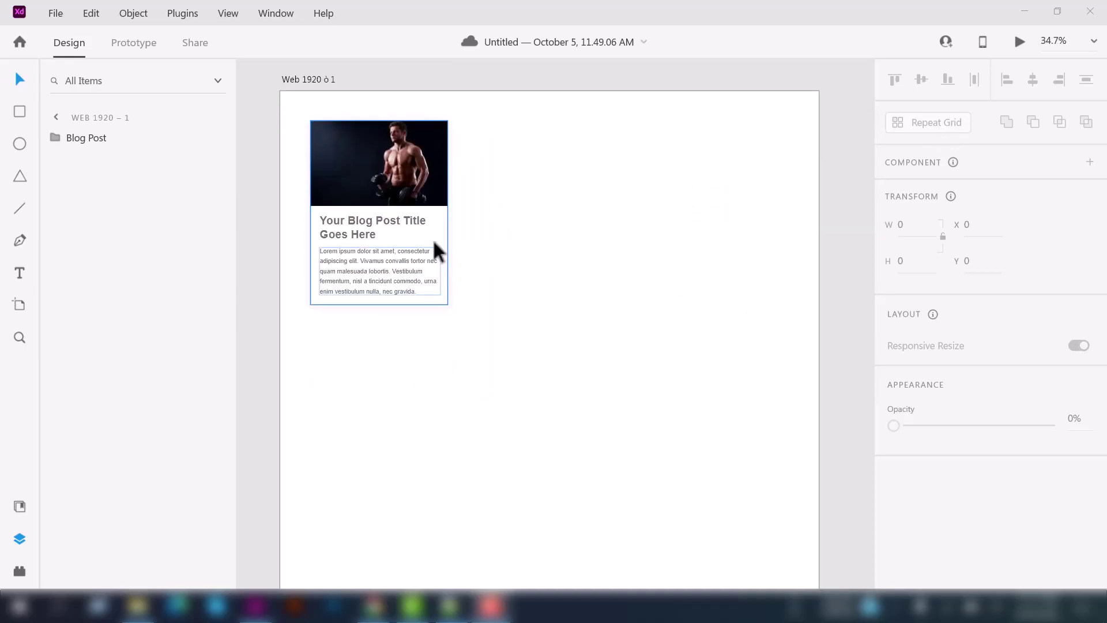
pyautogui.scroll(1, 470, 267)
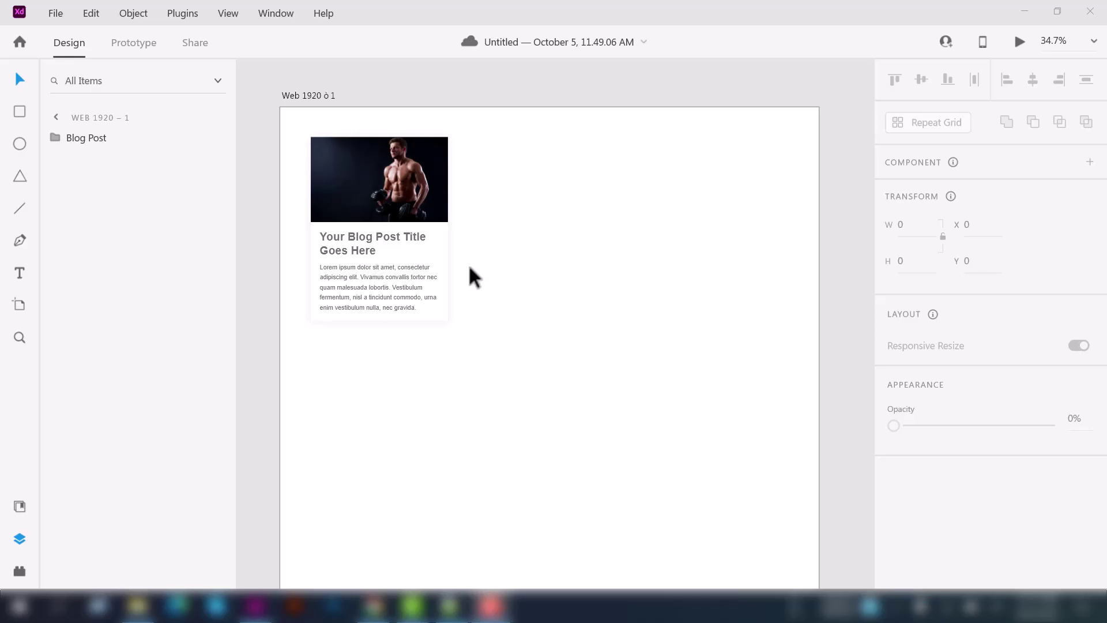
pyautogui.click(433, 250)
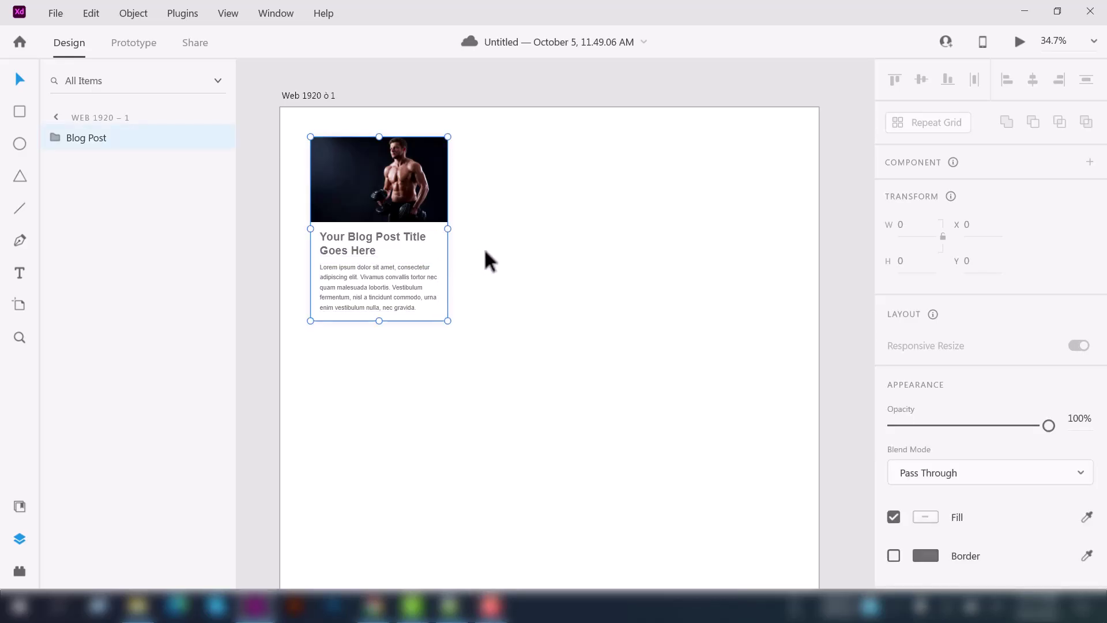
pyautogui.click(549, 292)
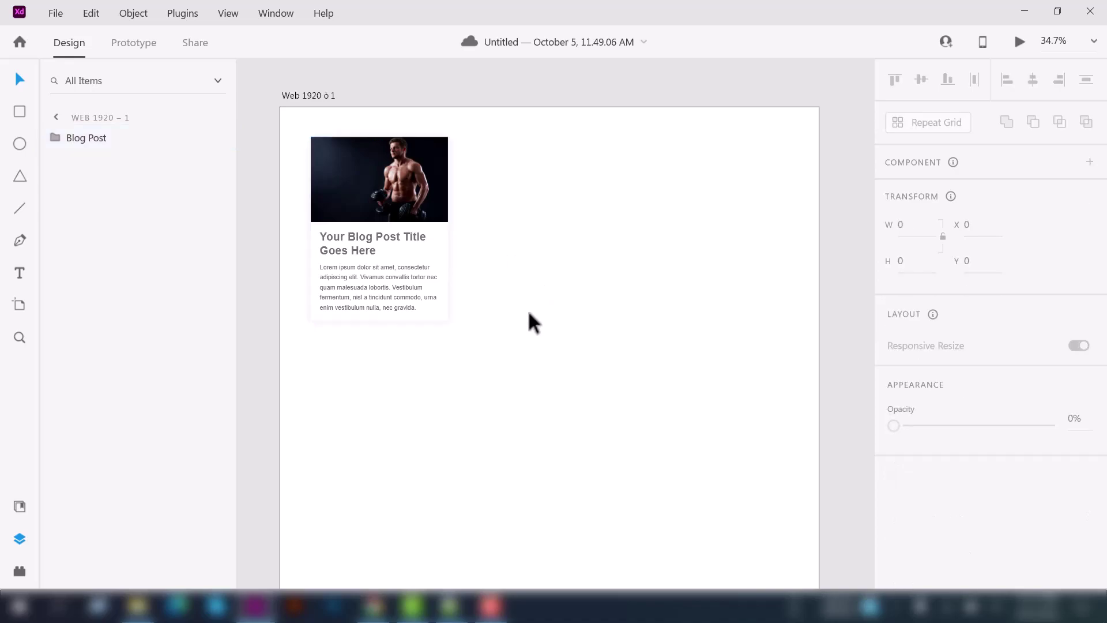
pyautogui.click(442, 261)
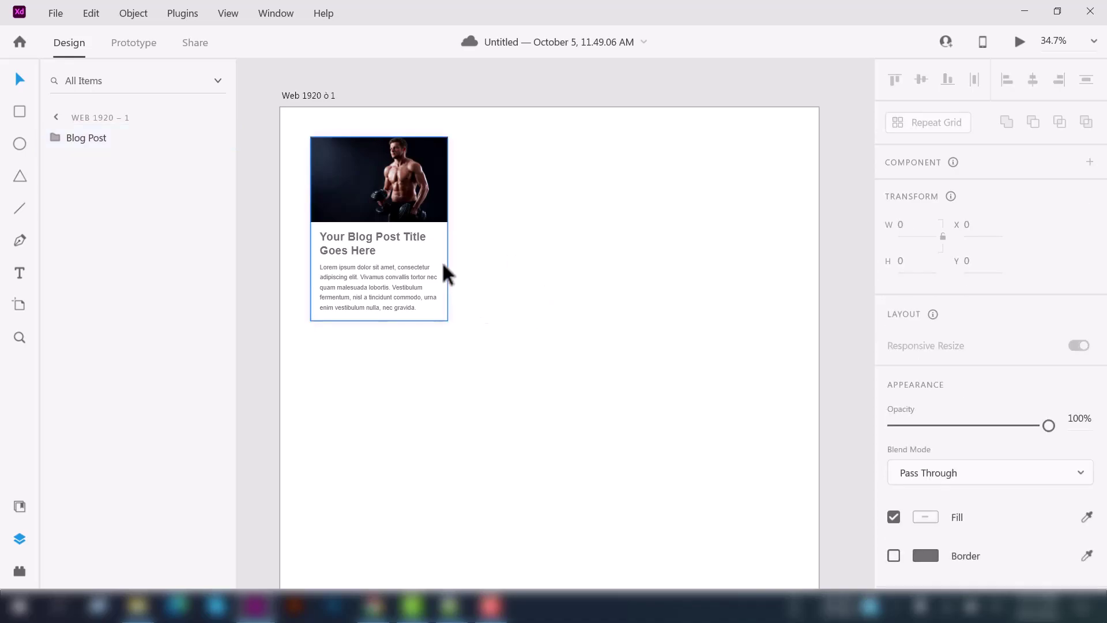
pyautogui.moveTo(381, 246); pyautogui.dragTo(522, 224)
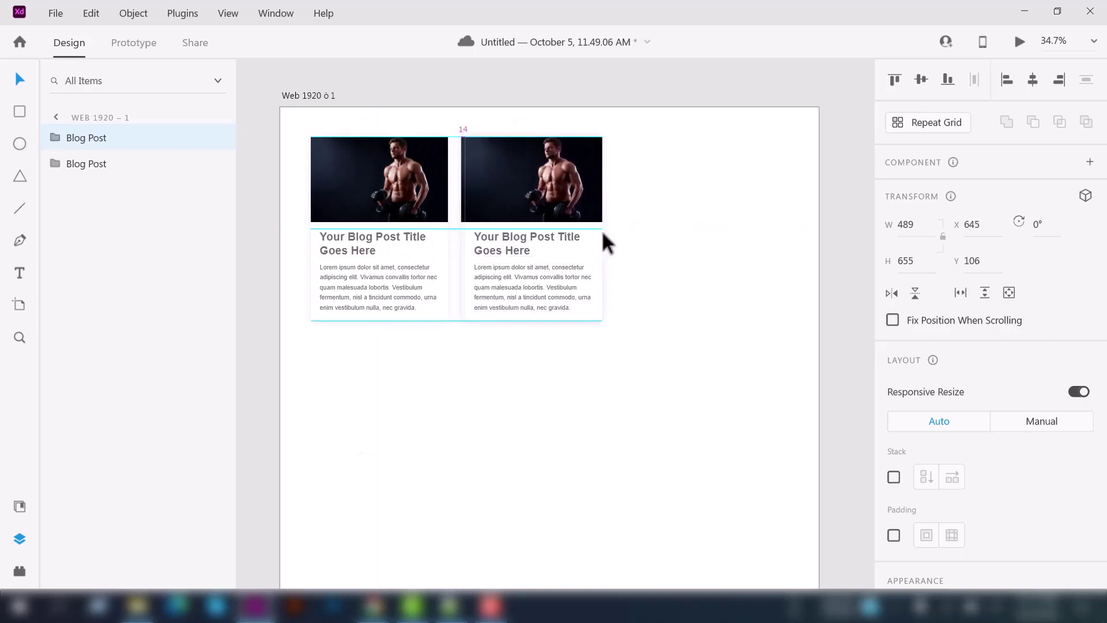
pyautogui.hotkey('ctrl', 'd')
pyautogui.moveTo(672, 235); pyautogui.dragTo(672, 235)
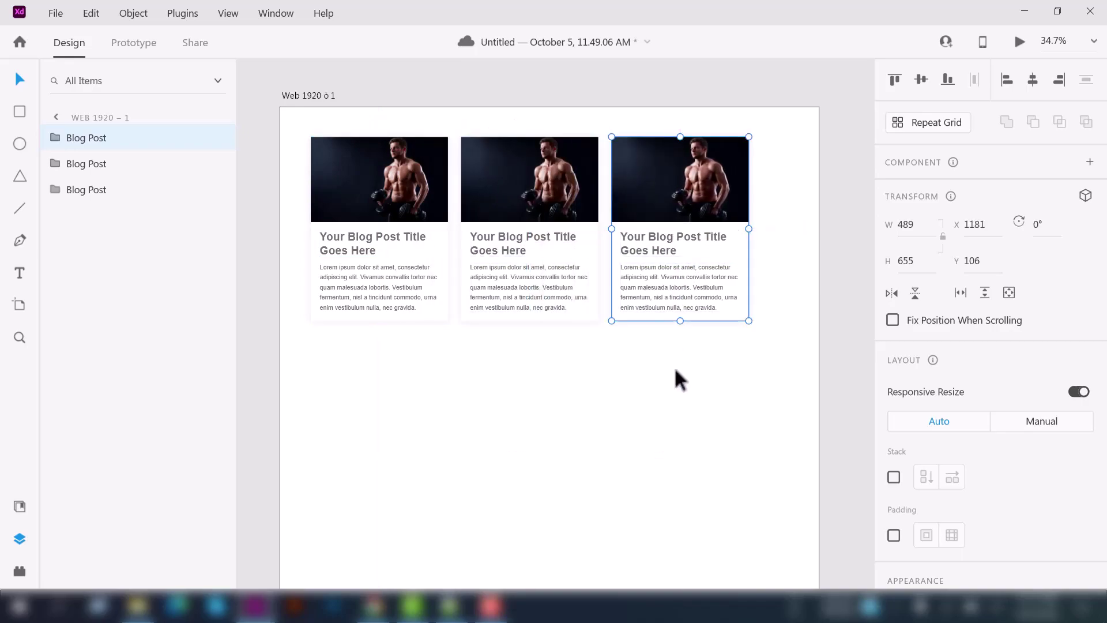
pyautogui.click(675, 369)
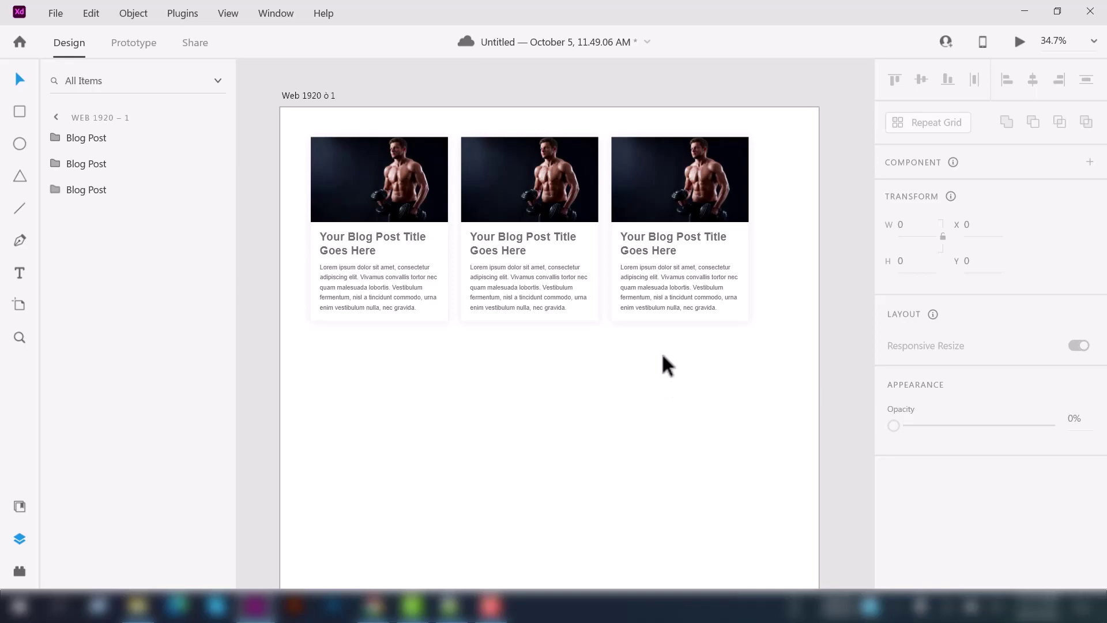
pyautogui.moveTo(662, 352); pyautogui.dragTo(546, 245)
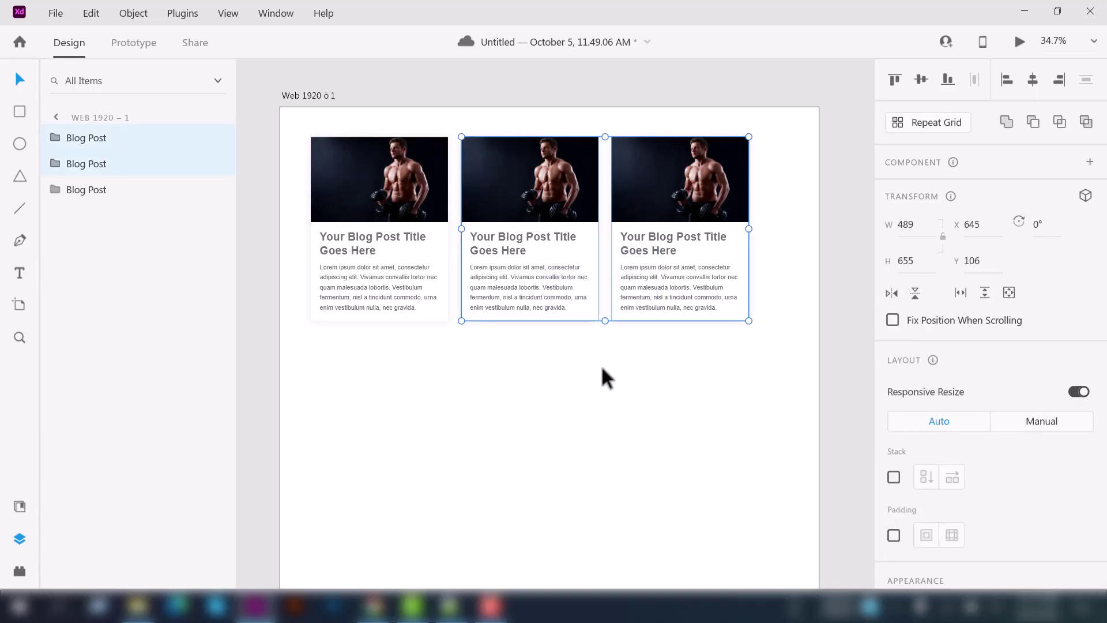
pyautogui.press('Delete')
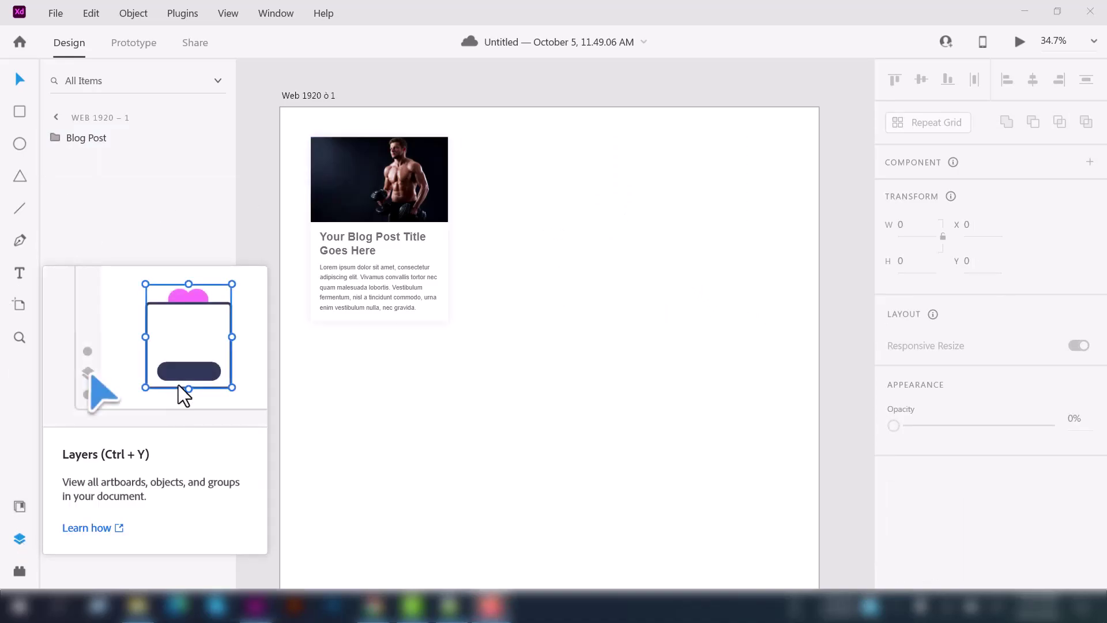
# Select the Blog Post group and check its layers: Image, body text, title and Rectangle 2.
pyautogui.click(113, 141)
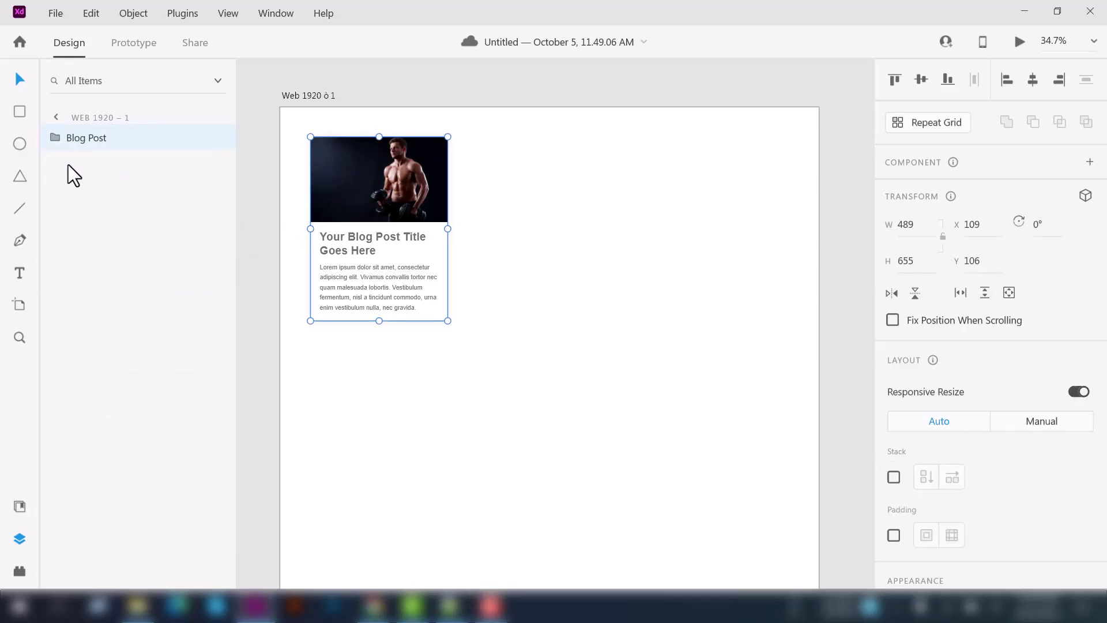
pyautogui.click(55, 140)
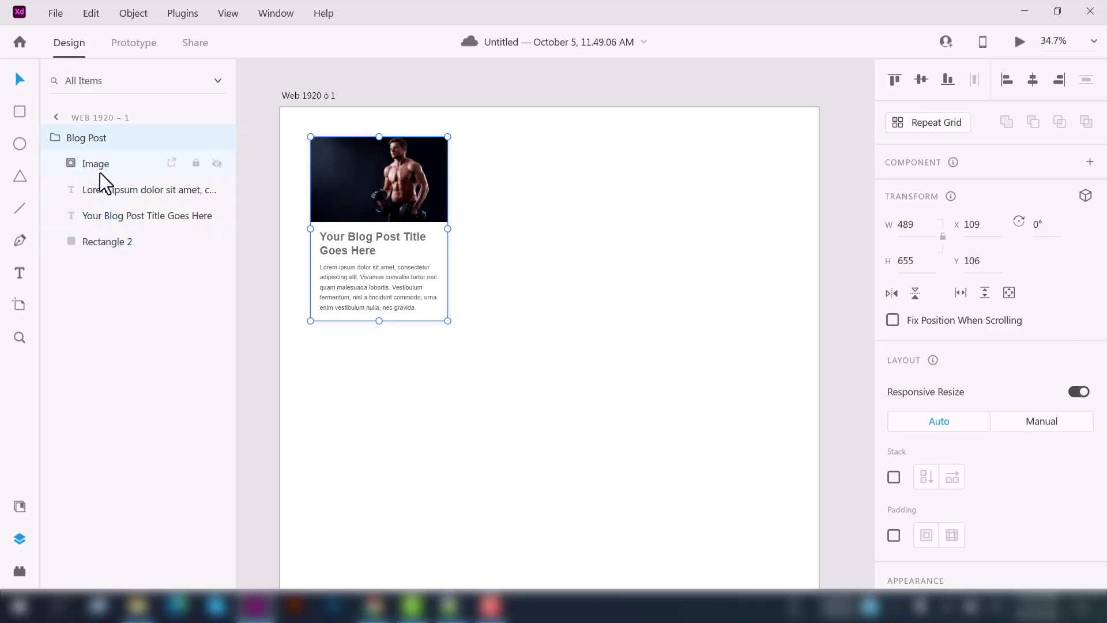
pyautogui.click(54, 134)
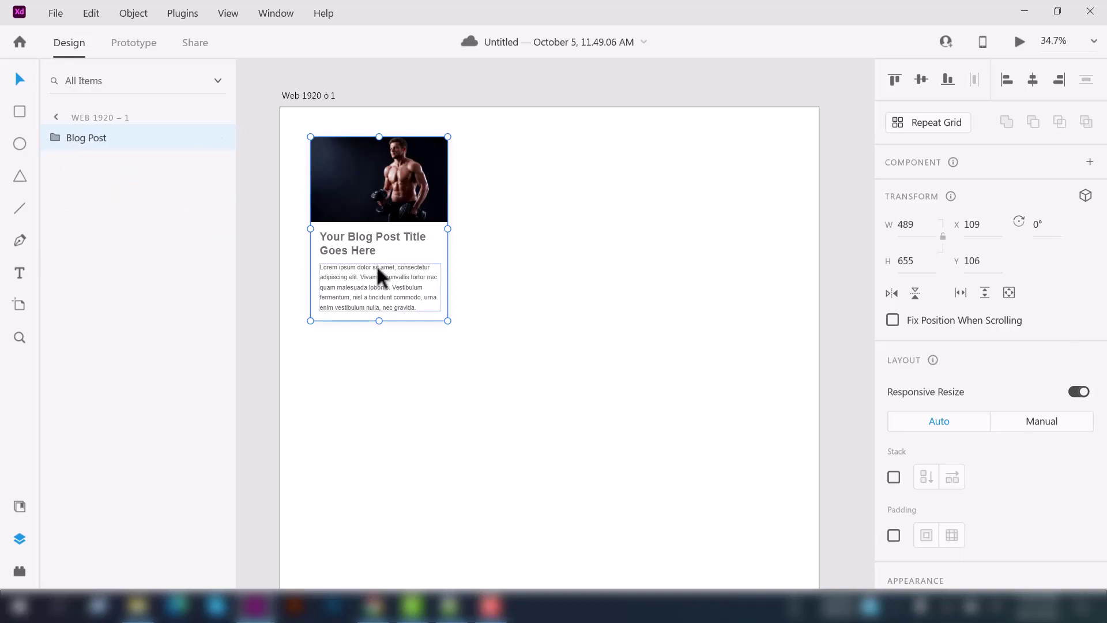
# Make the Blog Post card a repeat grid of three cards 1764 wide with 20-px gaps.
pyautogui.click(910, 125)
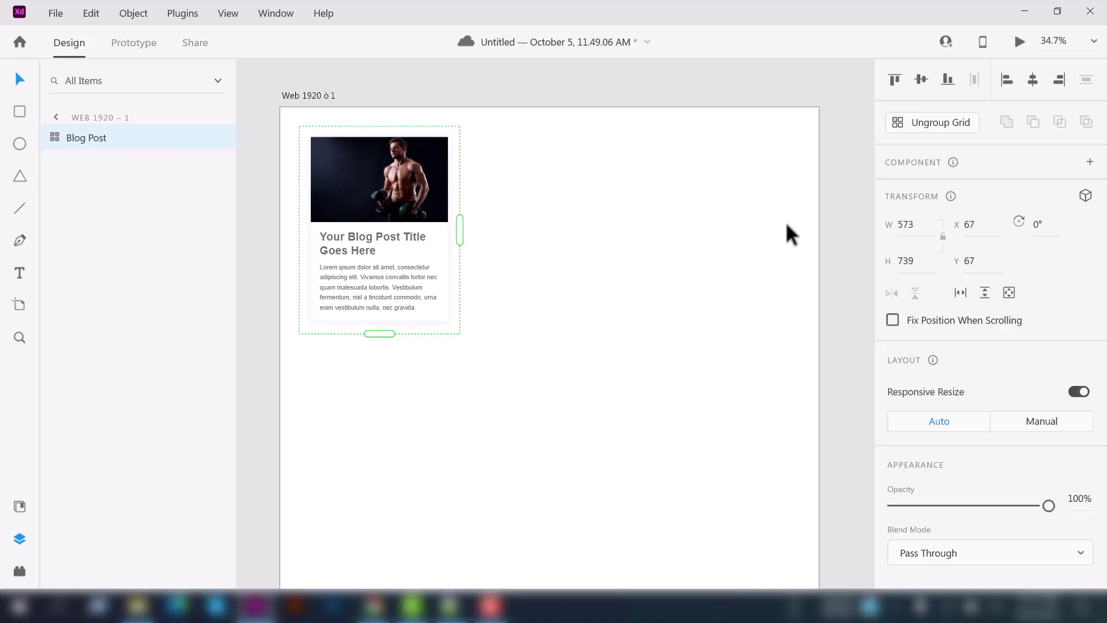
pyautogui.scroll(-1, 406, 285)
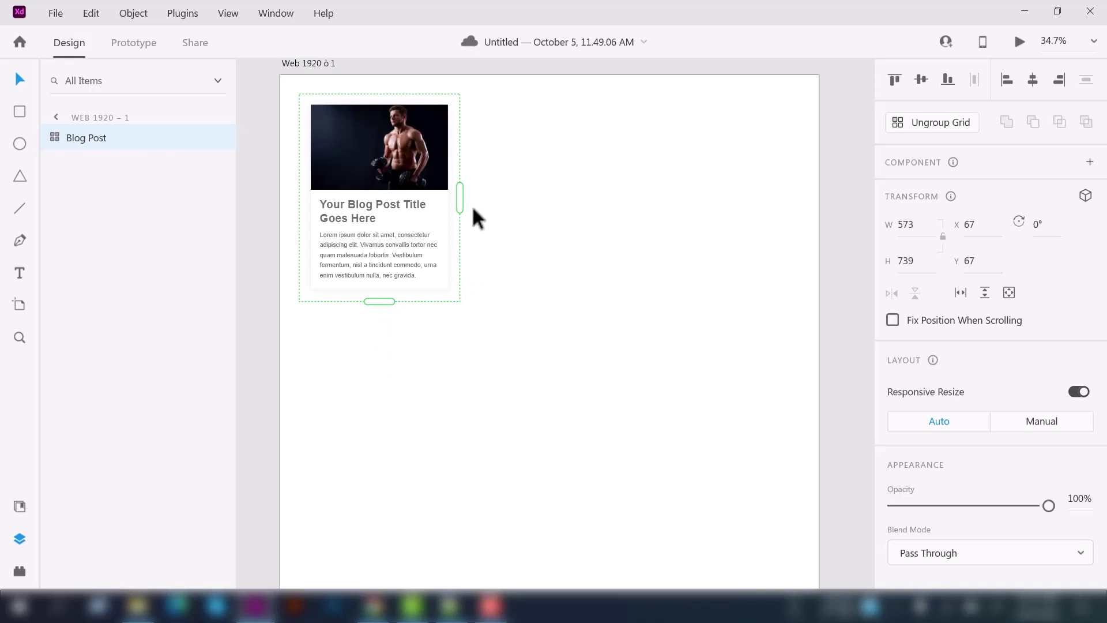
pyautogui.moveTo(459, 199); pyautogui.dragTo(794, 216)
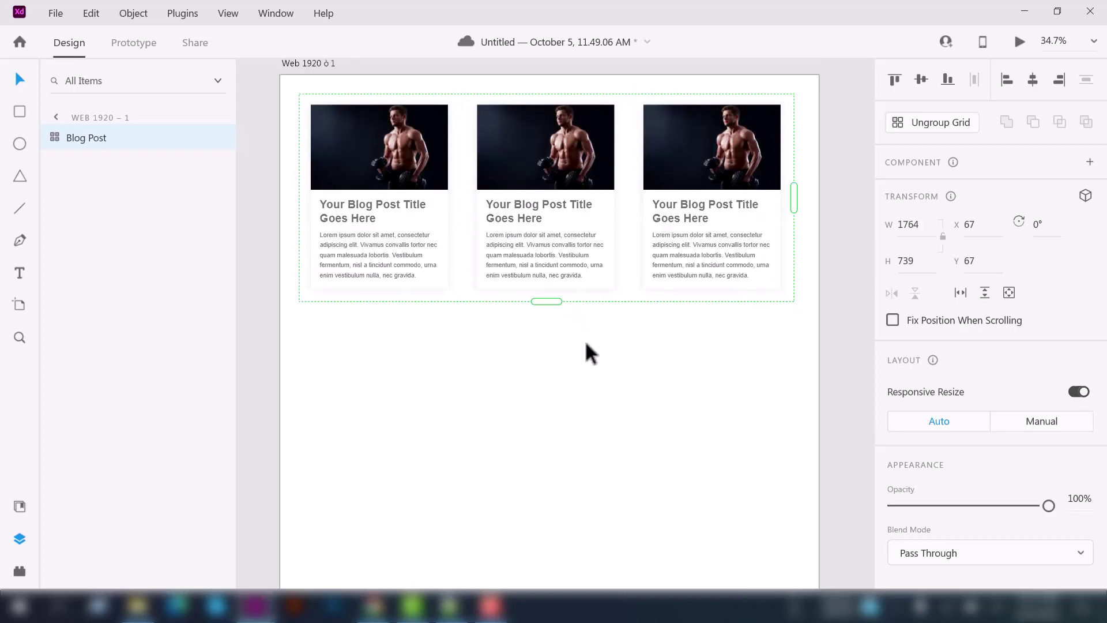
# Stretch the repeat grid down to two rows, six cards in a 1764 × 1504 block.
pyautogui.scroll(-3, 588, 321)
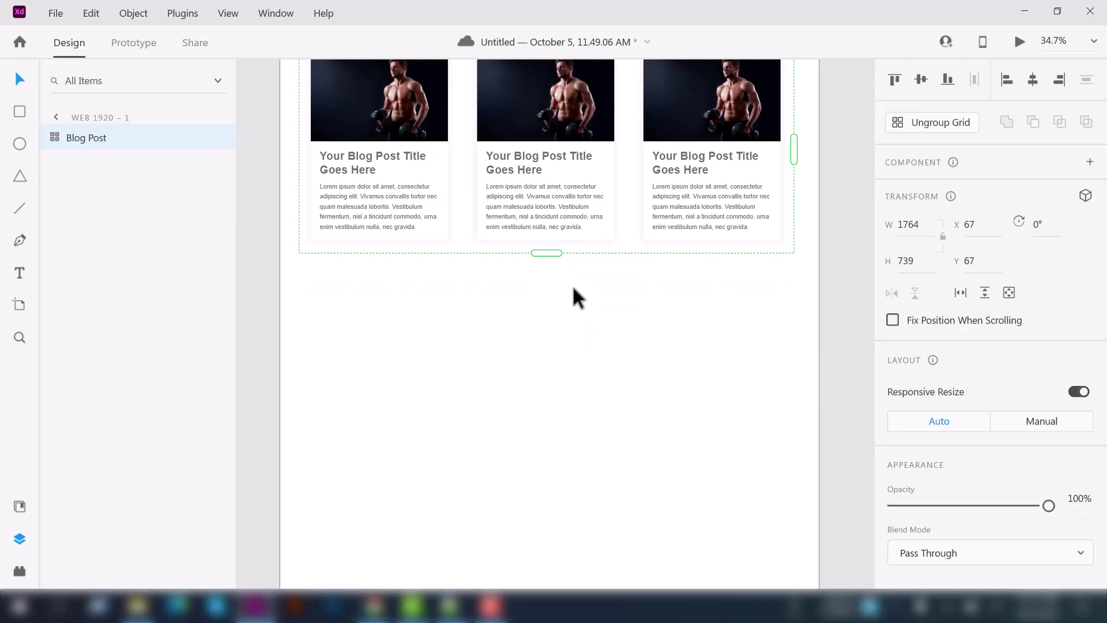
pyautogui.moveTo(548, 206); pyautogui.dragTo(554, 419)
pyautogui.scroll(3, 584, 333)
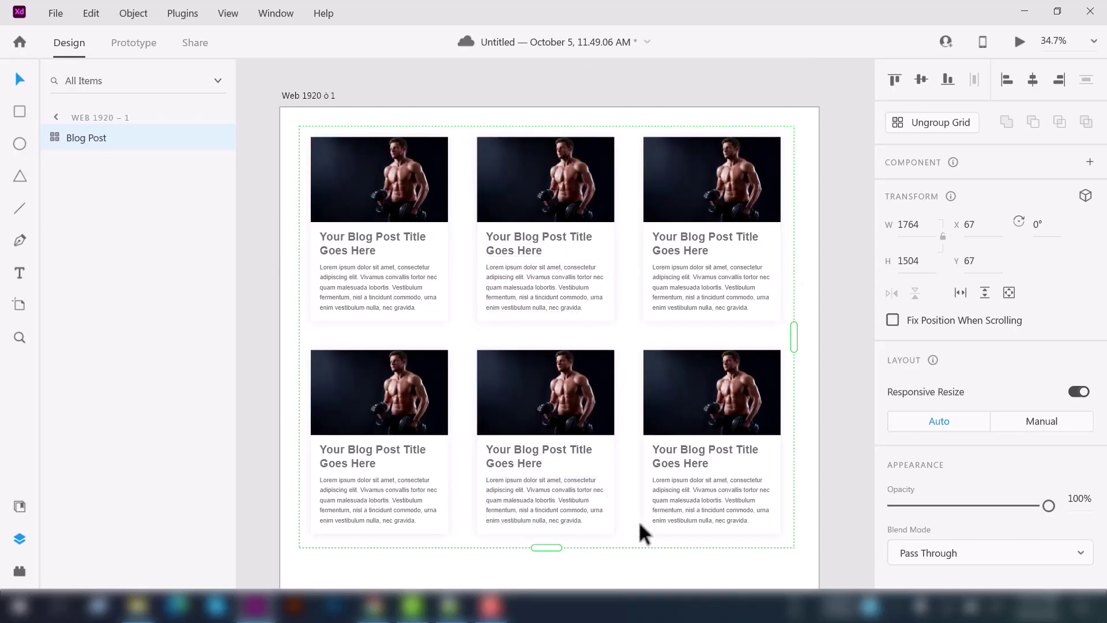
pyautogui.scroll(-1, 838, 349)
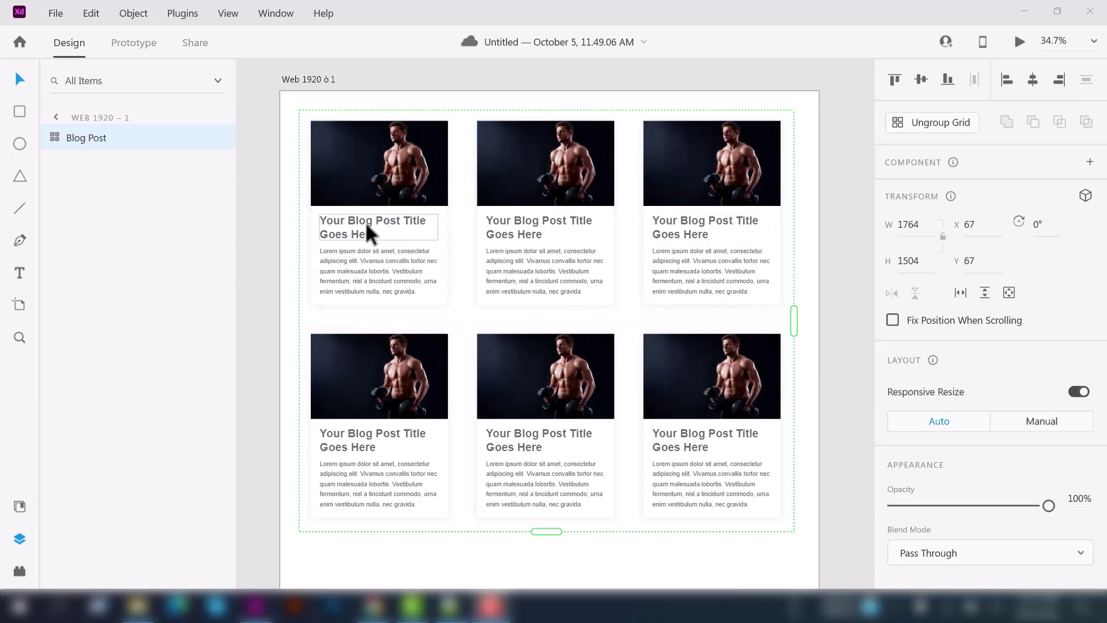
pyautogui.scroll(-2, 491, 277)
pyautogui.scroll(3, 491, 280)
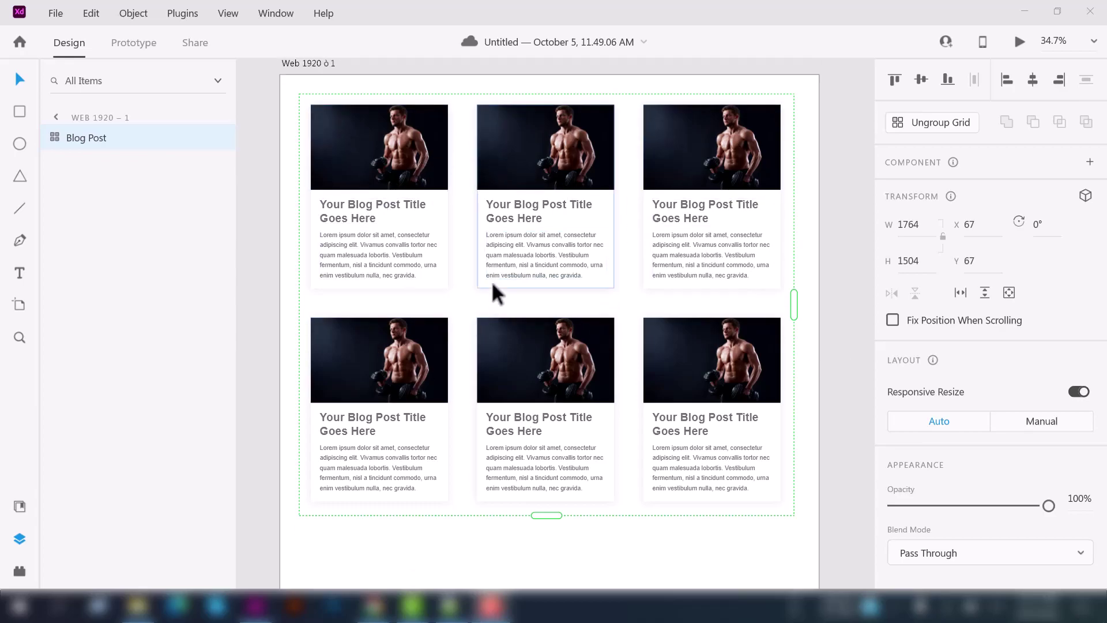
pyautogui.scroll(1, 491, 280)
pyautogui.scroll(-1, 491, 281)
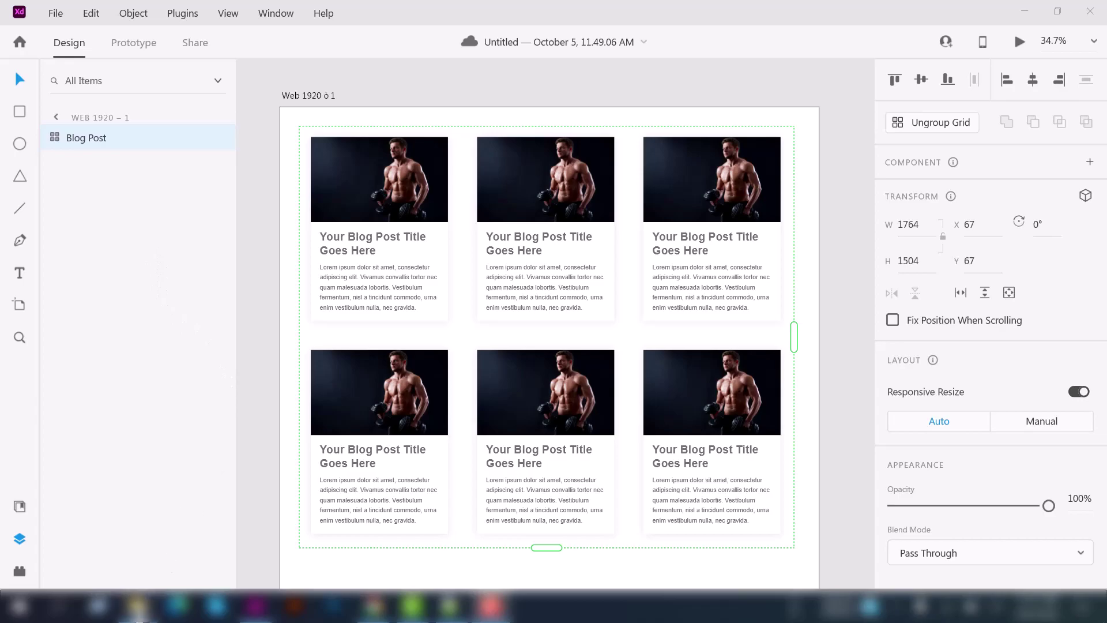
# Drop the six selected Photo Dune photos from File Explorer onto the first card's image.
pyautogui.click(137, 605)
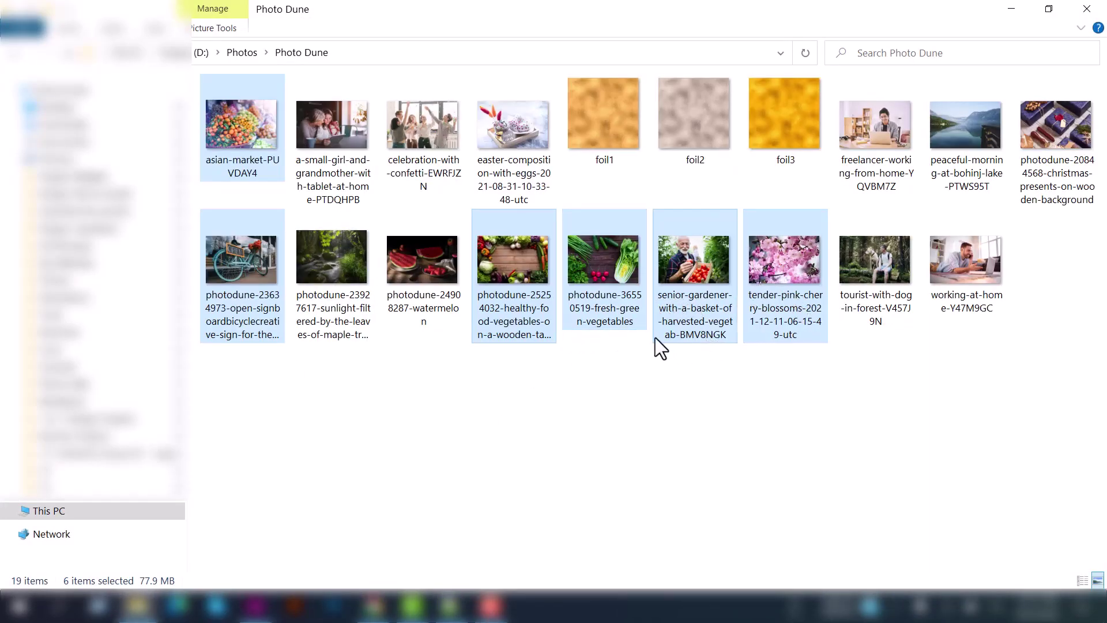
pyautogui.moveTo(679, 269); pyautogui.dragTo(453, 265)
pyautogui.moveTo(399, 170); pyautogui.dragTo(388, 192)
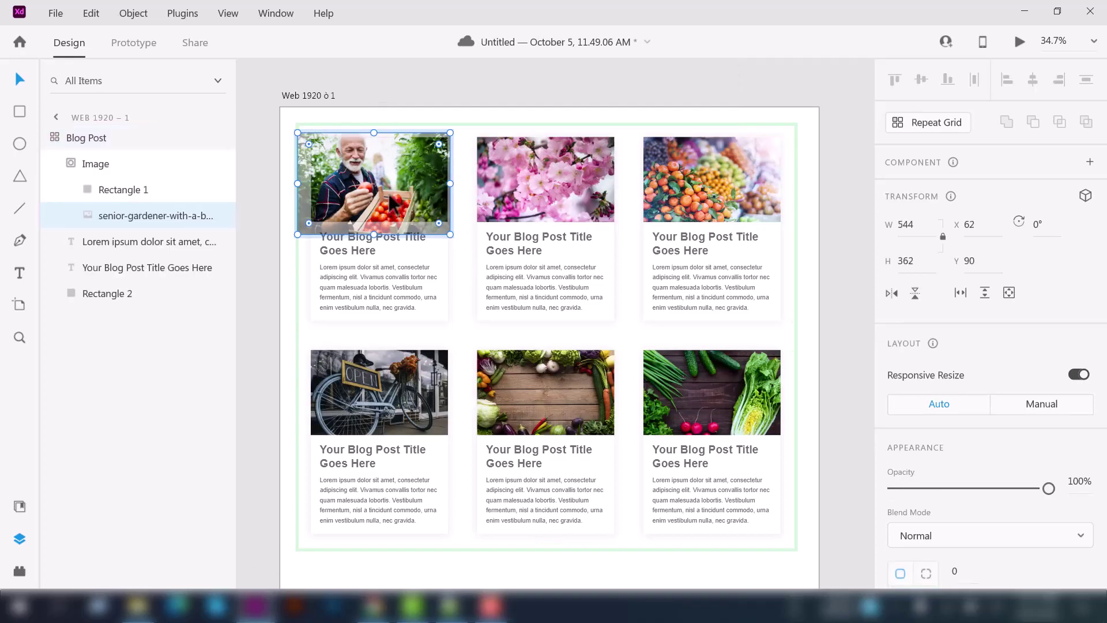
# Deselect the placed photo, then select the 3×2 Blog Post repeat grid.
pyautogui.click(832, 146)
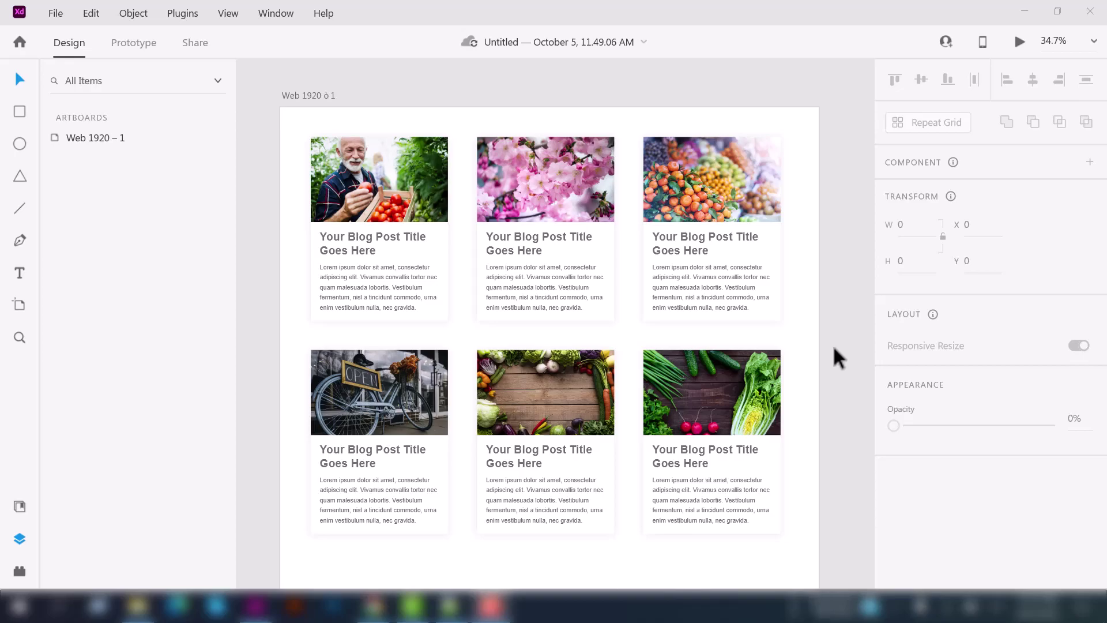
pyautogui.scroll(-1, 832, 345)
pyautogui.click(513, 357)
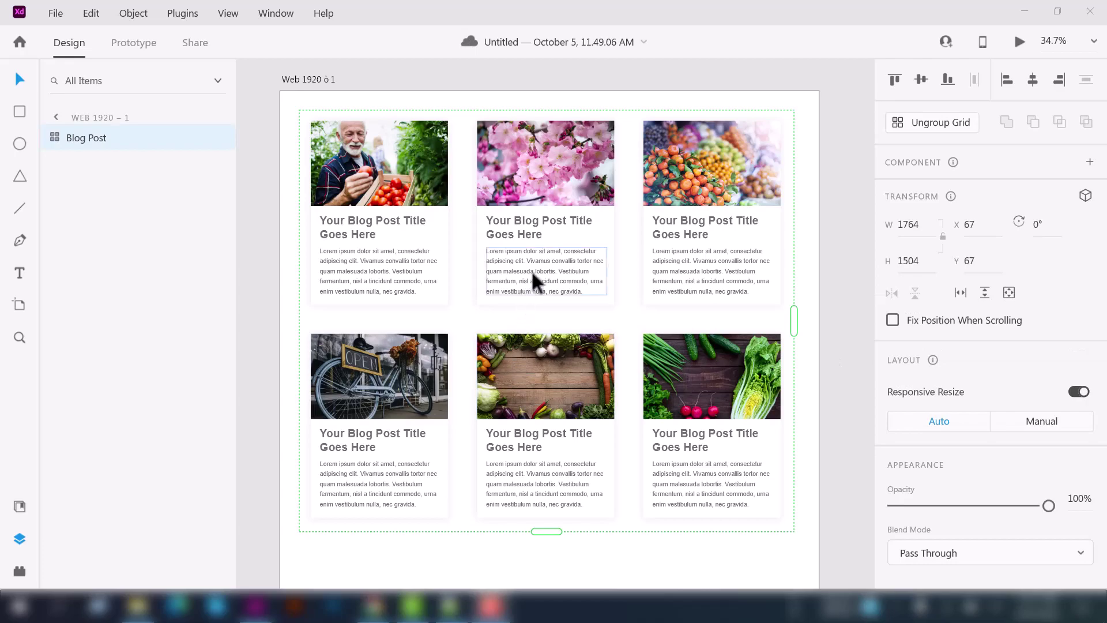
pyautogui.scroll(-1, 532, 270)
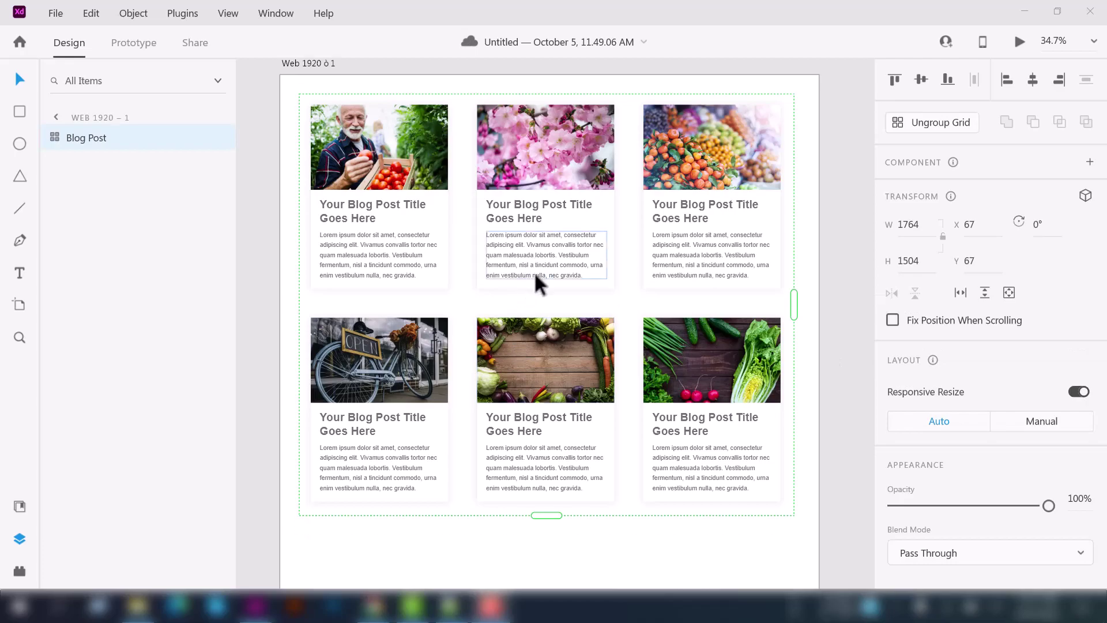
# Ungroup the repeat grid and collapse the first few resulting Blog Post groups in Layers.
pyautogui.click(929, 125)
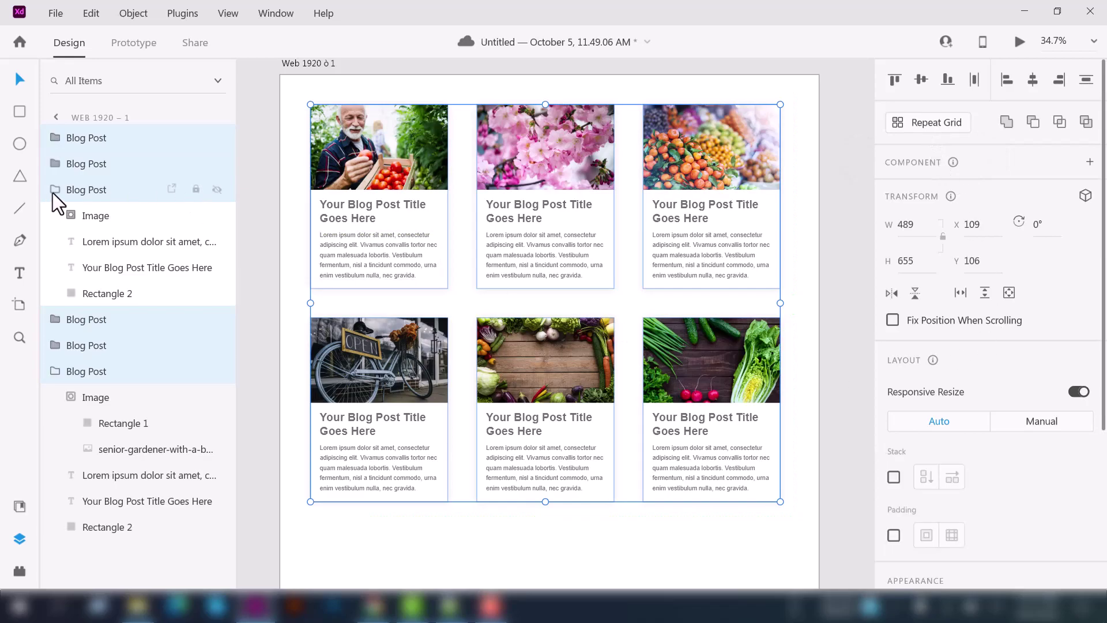
pyautogui.click(54, 191)
pyautogui.click(56, 266)
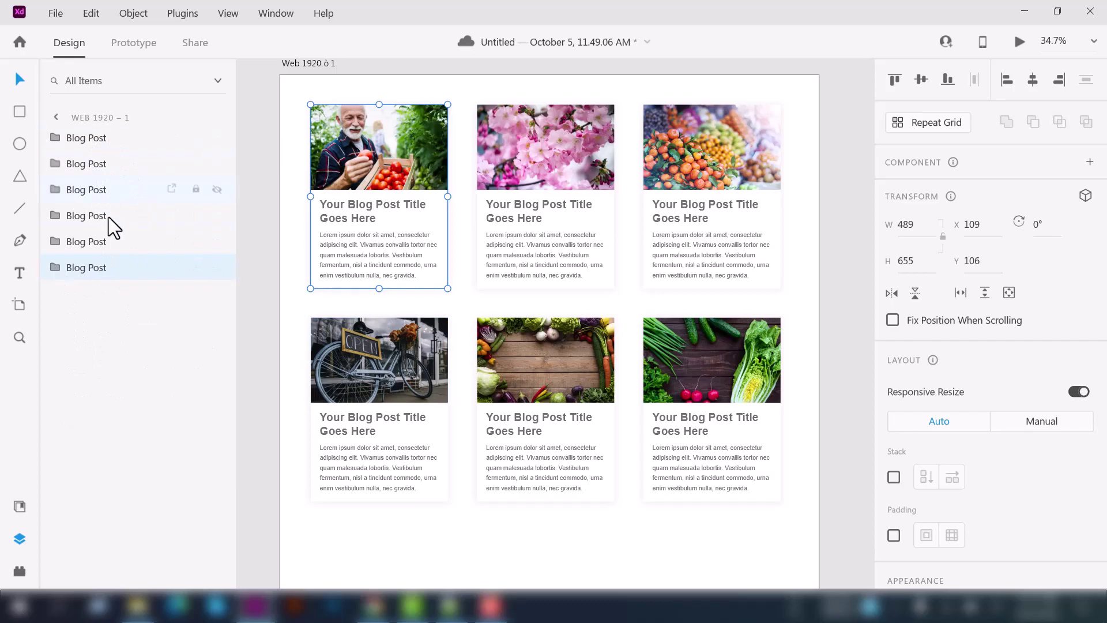
pyautogui.click(56, 191)
pyautogui.click(55, 191)
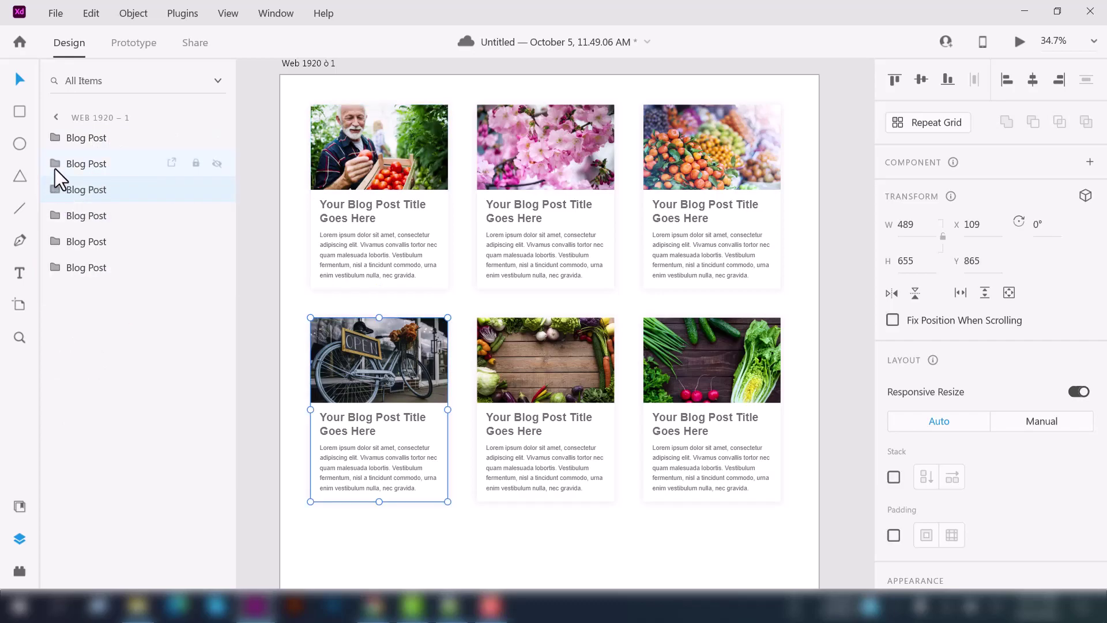
# Collapse the remaining Blog Post groups in Layers and deselect everything on the artboard.
pyautogui.click(56, 166)
pyautogui.click(56, 165)
pyautogui.click(56, 137)
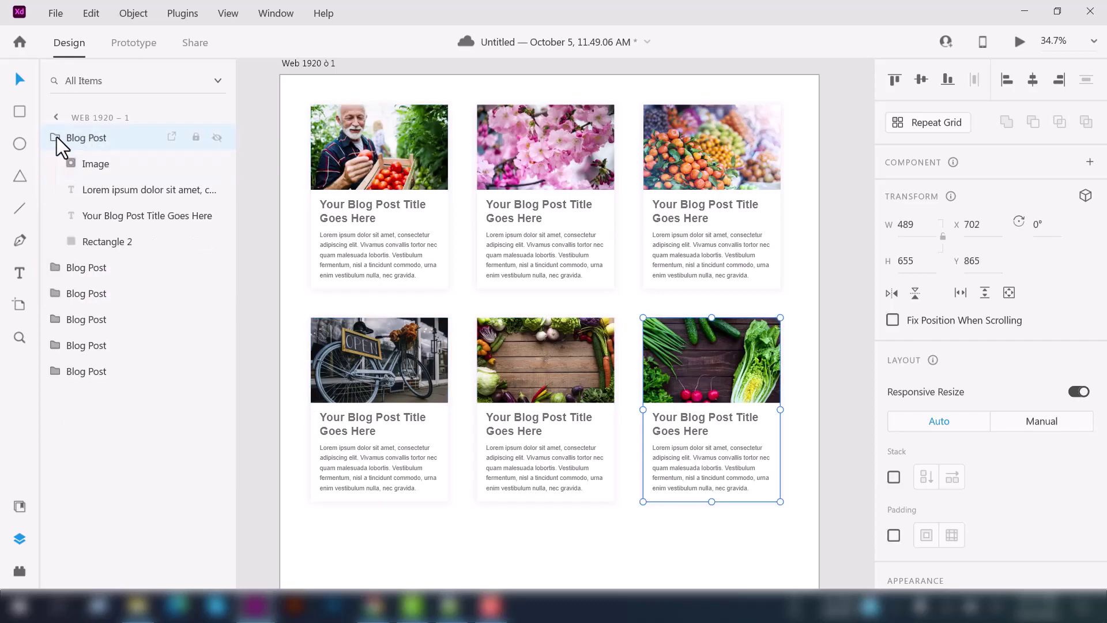
pyautogui.click(56, 137)
pyautogui.click(61, 212)
pyautogui.click(61, 211)
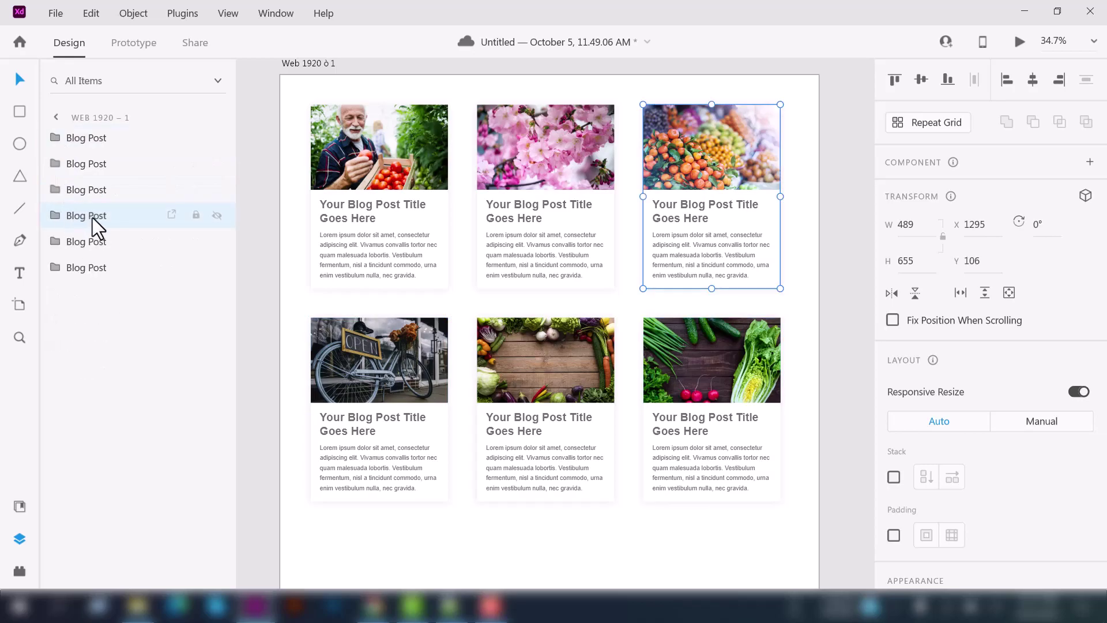
pyautogui.scroll(1, 517, 557)
pyautogui.click(518, 557)
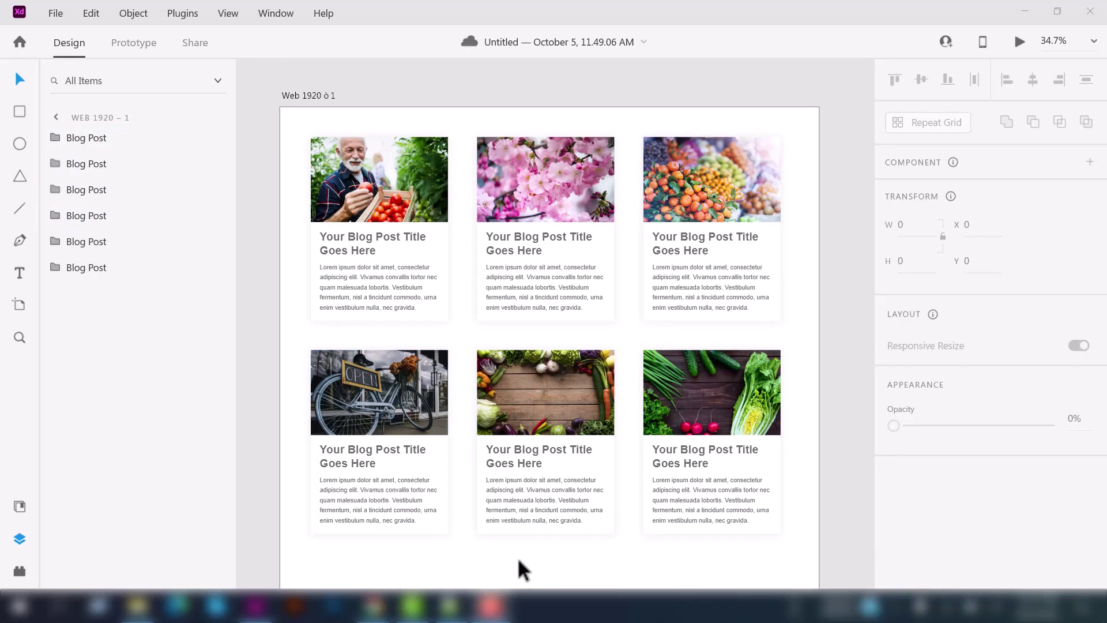